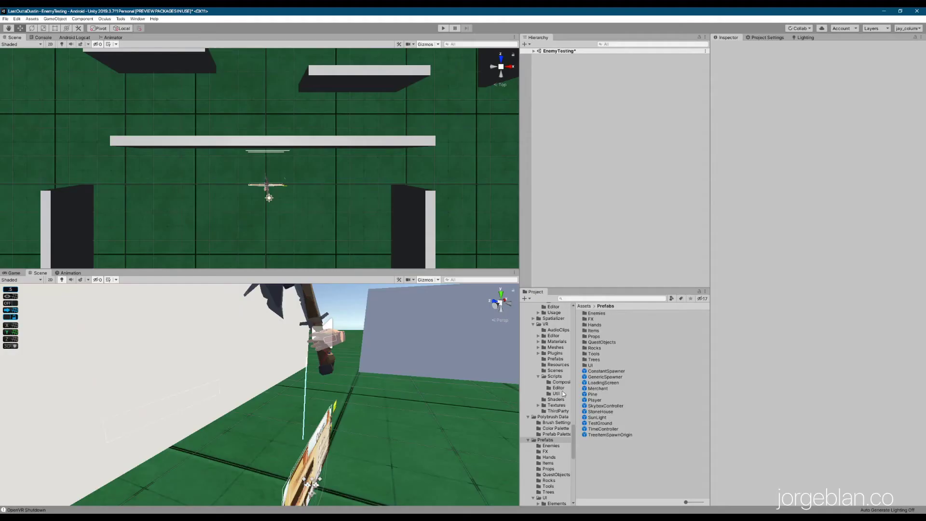
- Open the Axe prefab from the Tools prefabs folder for editing and select its DamageFXOrigin object
double_click(593, 353)
click(591, 313)
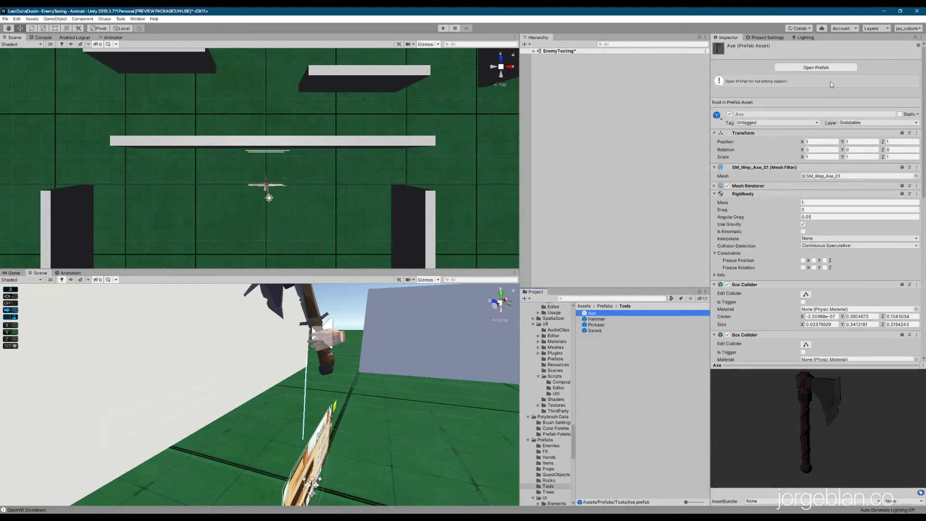
click(826, 68)
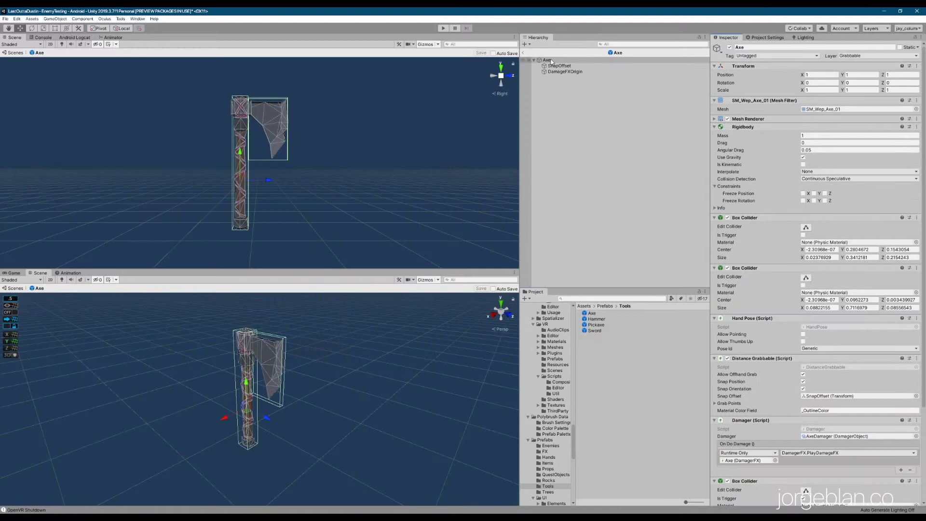
click(562, 72)
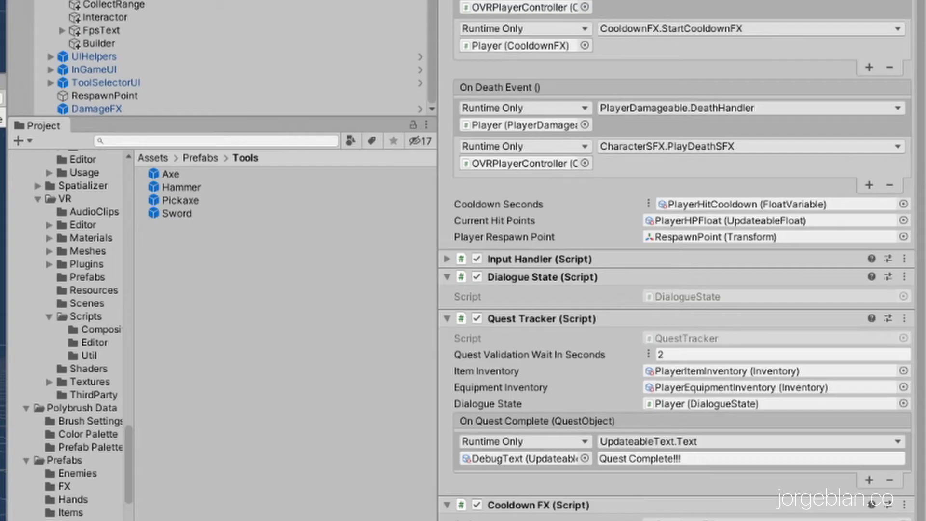
- Examine the Player prefab's DamageFX particle system and trace the Particle FX references of the hand-held Axe and Hammer to it
click(113, 109)
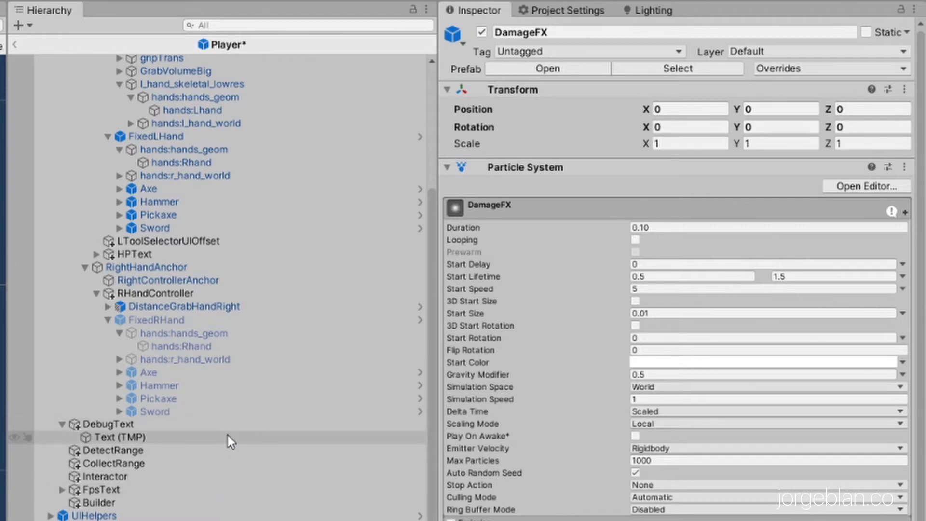
scroll(231, 237, up, 4)
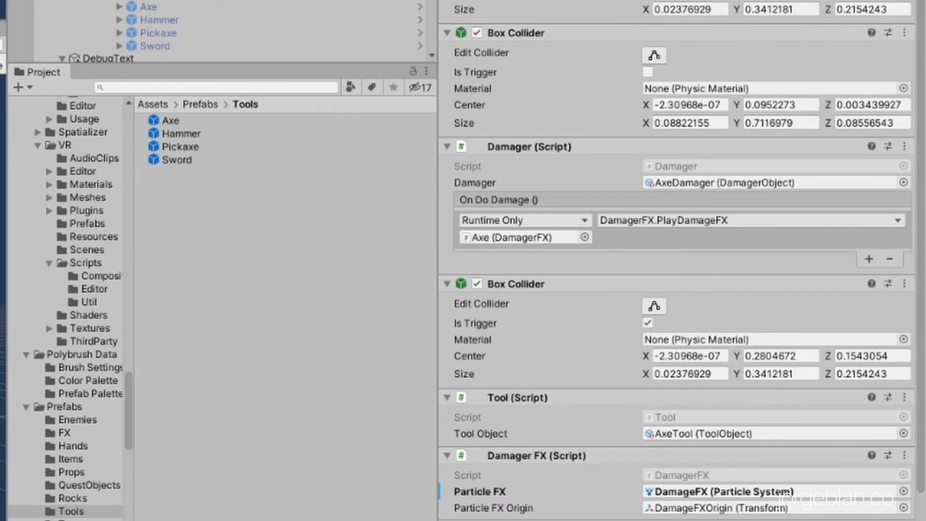
scroll(677, 260, down, 2)
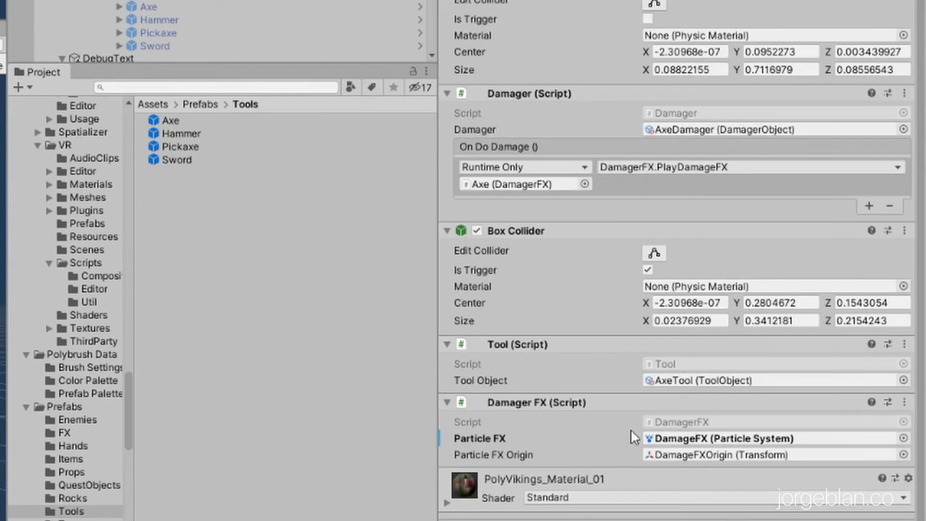
click(681, 439)
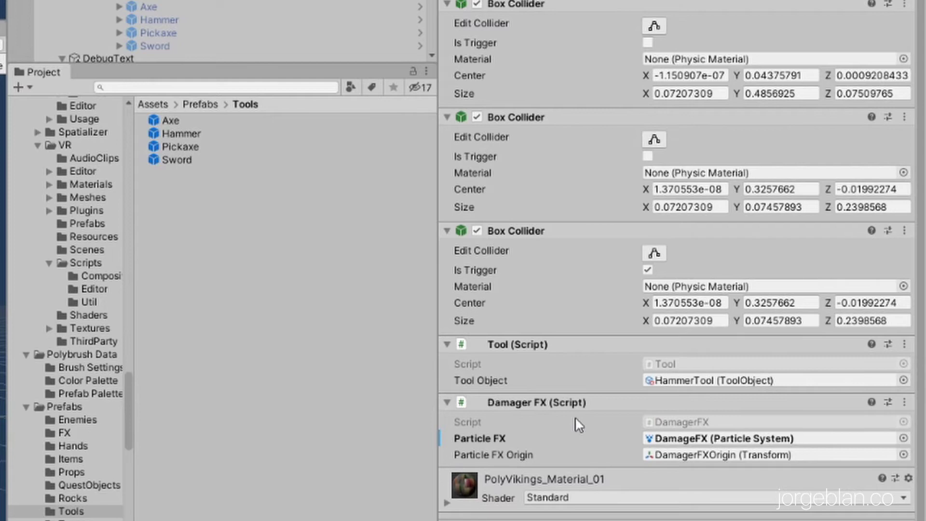
click(717, 439)
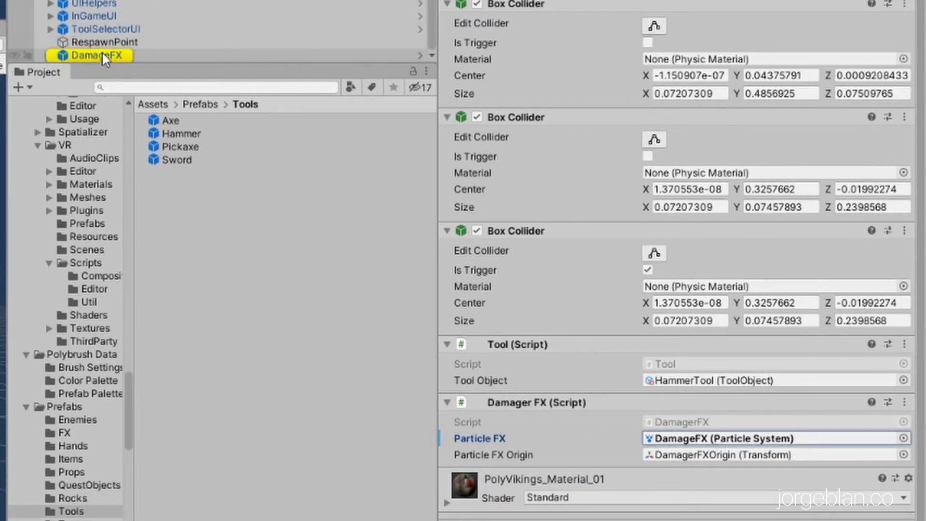
click(102, 55)
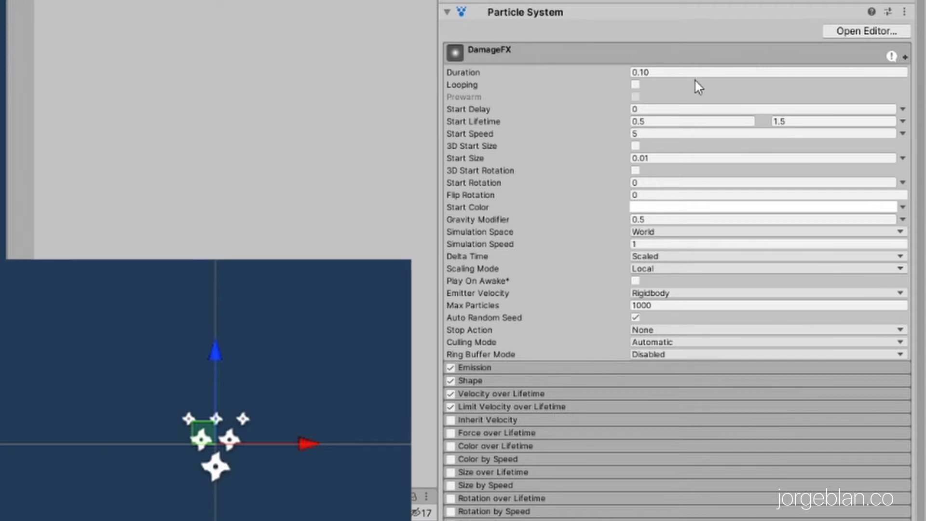
- Review the main settings of the DamageFX particle system, including its duration, start lifetime and simulation space
scroll(755, 435, up, 2)
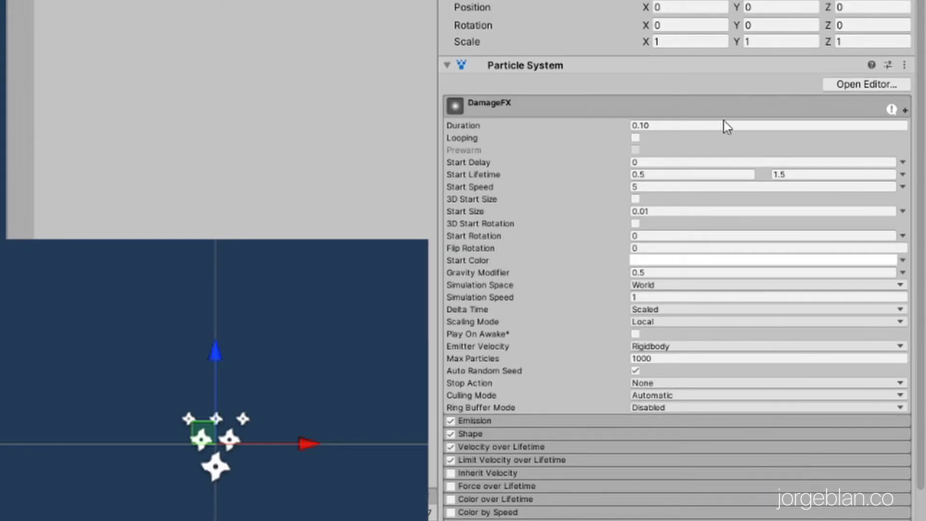
click(667, 125)
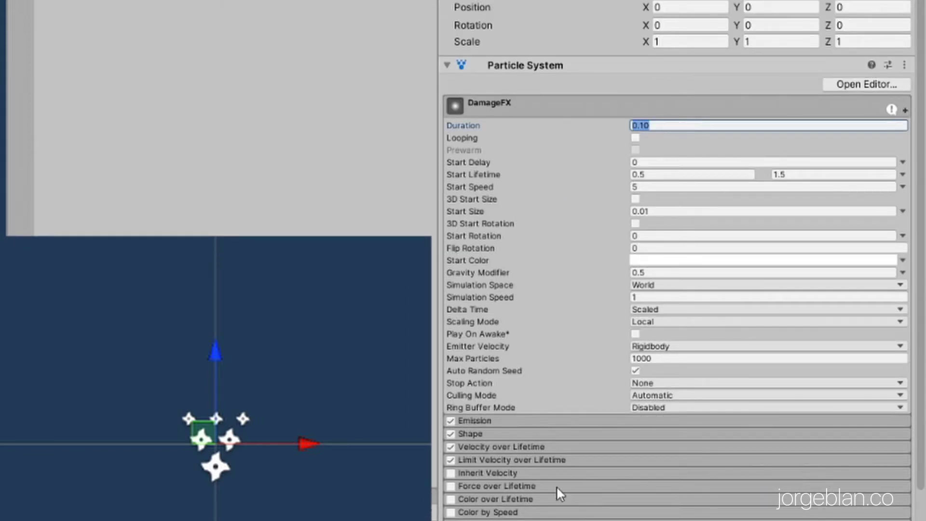
key(Return)
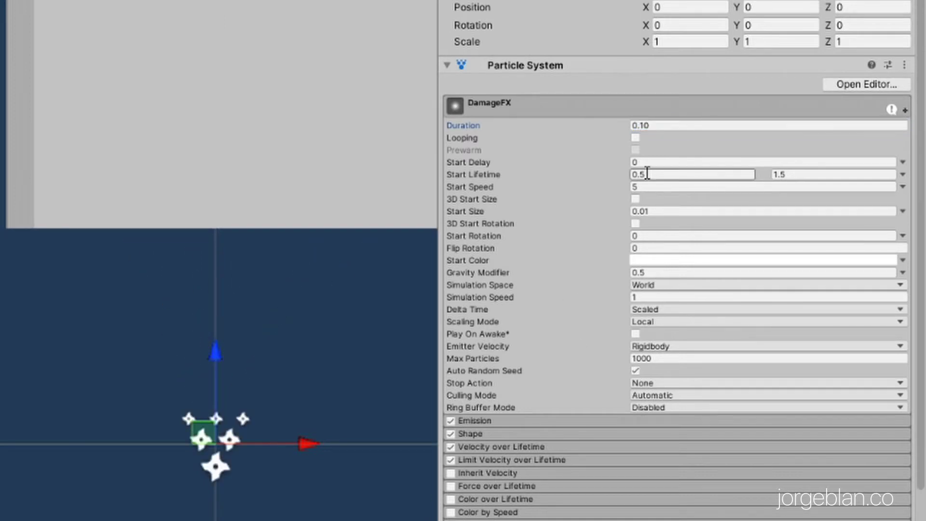
click(704, 186)
click(693, 176)
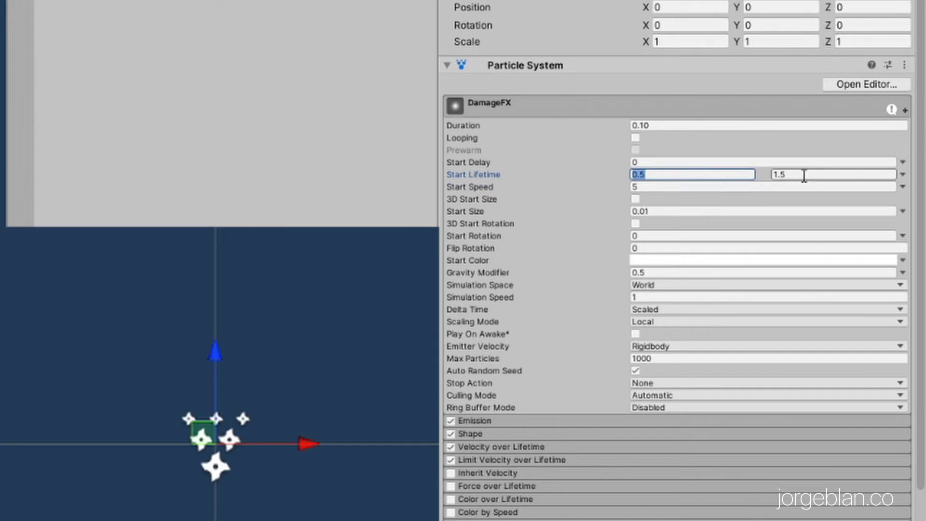
scroll(537, 392, down, 3)
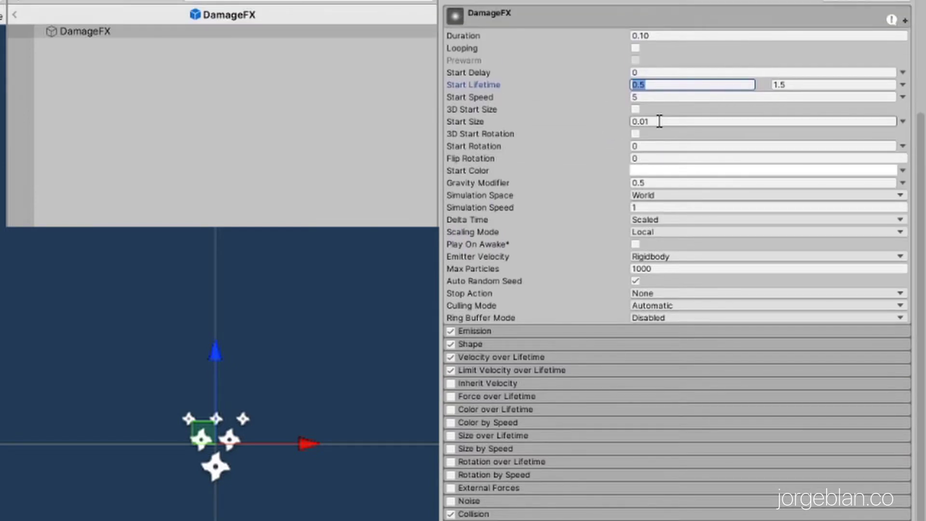
click(682, 201)
click(686, 203)
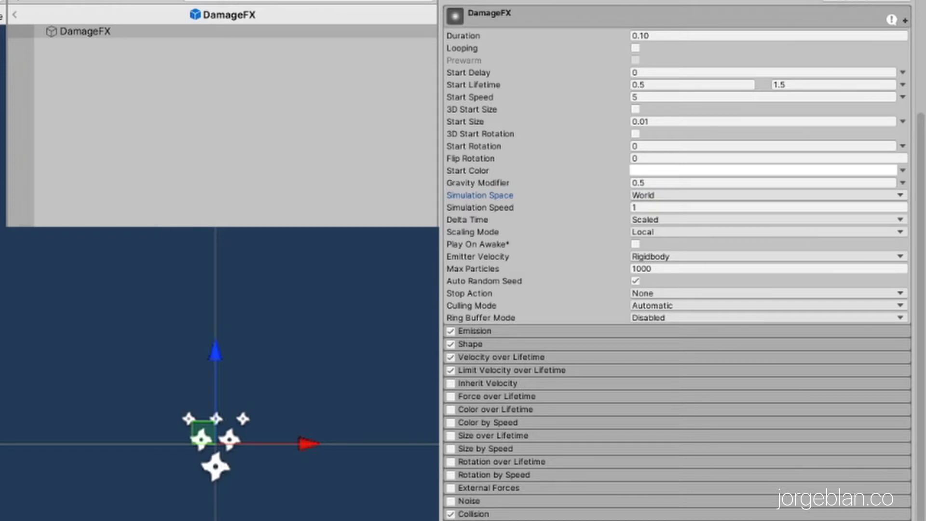
- Examine the Emission and Shape module settings of the DamageFX particle system
click(593, 330)
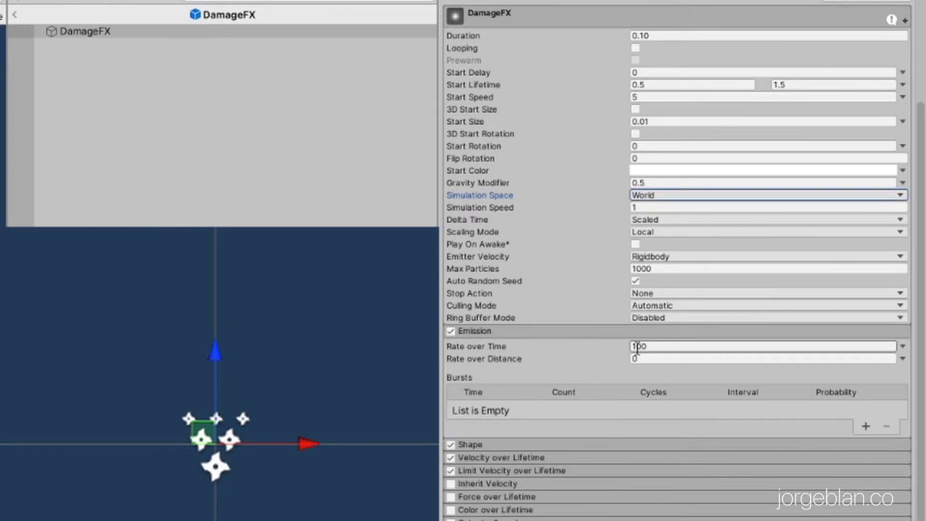
scroll(596, 451, down, 5)
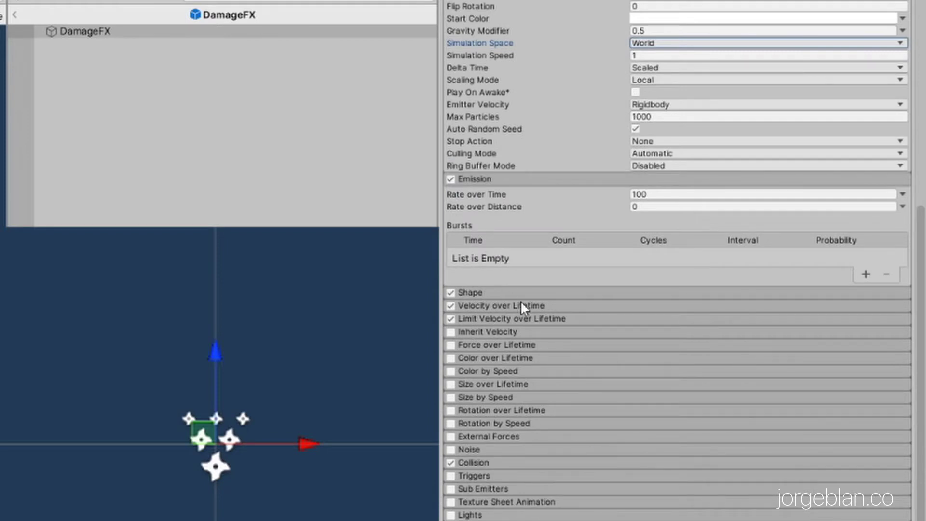
scroll(520, 300, down, 5)
click(580, 125)
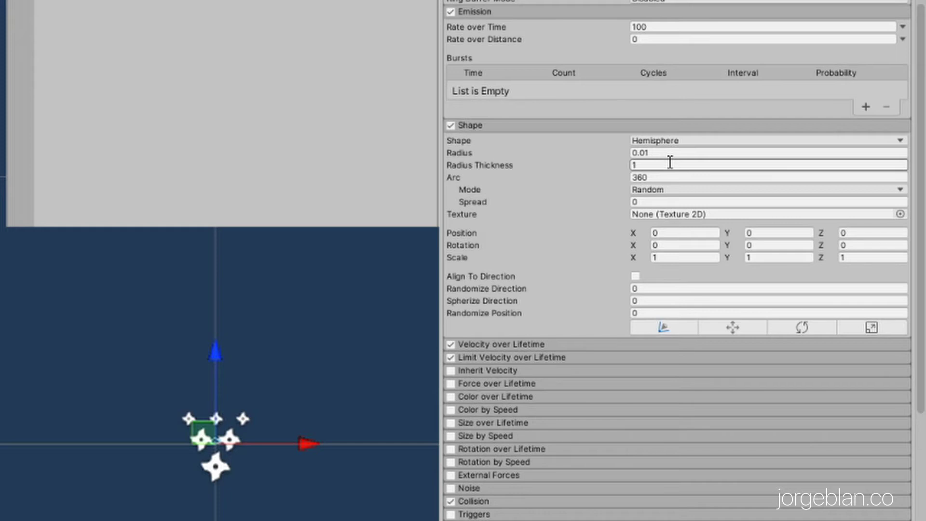
- Examine the Velocity over Lifetime and Limit Velocity over Lifetime settings of the particle system, including Dampen
click(641, 344)
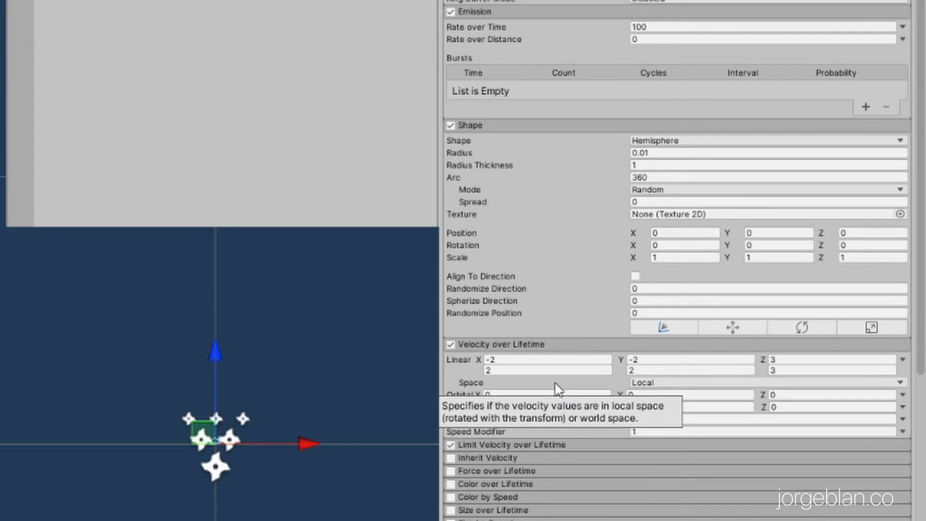
scroll(556, 385, down, 3)
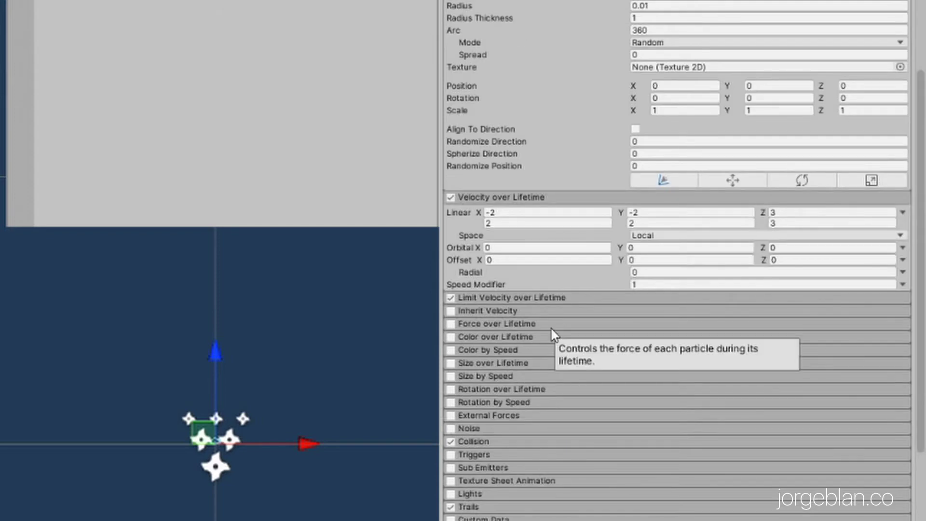
click(644, 298)
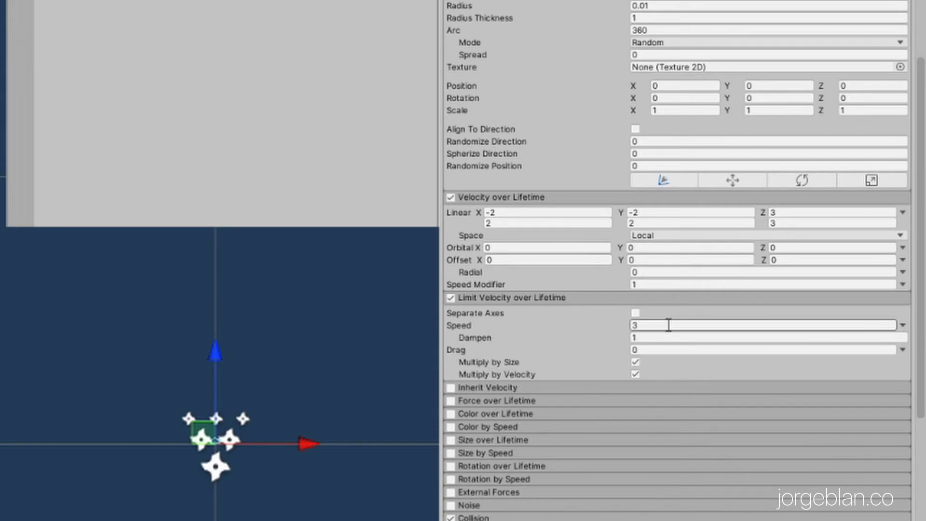
click(657, 336)
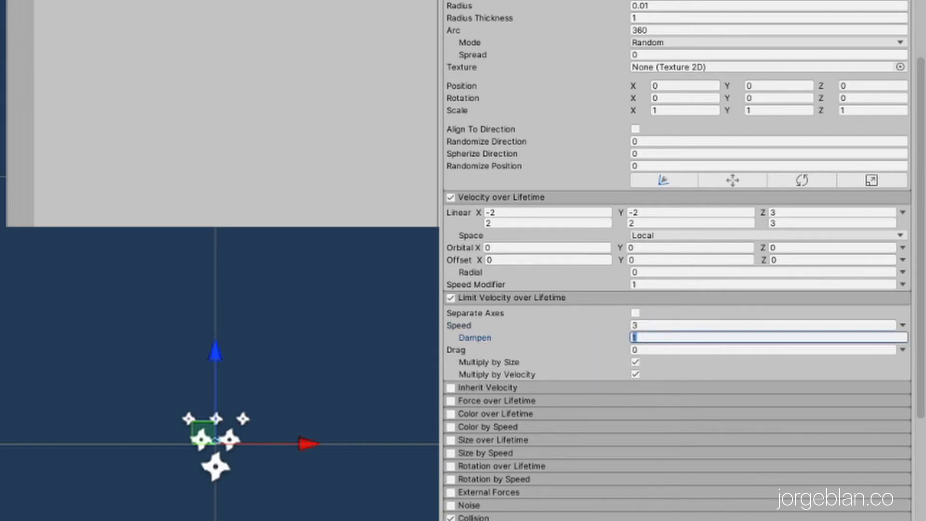
key(Return)
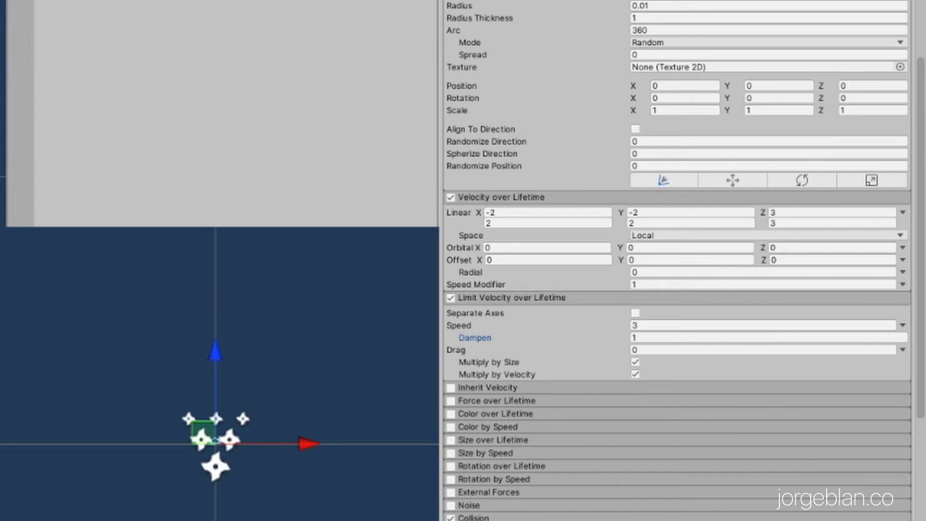
- Review the particle system's Collision module, checking its type, collision quality and the layers it collides with
scroll(675, 260, down, 5)
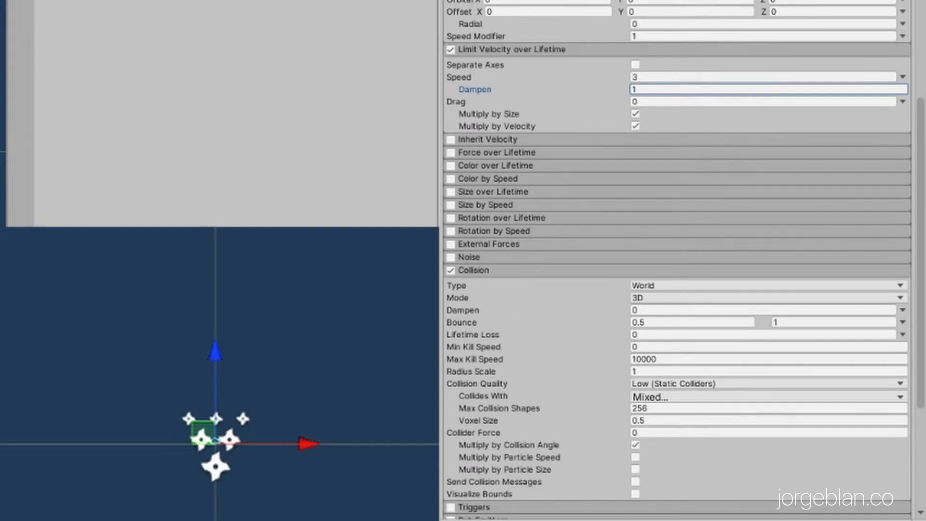
click(676, 287)
click(685, 321)
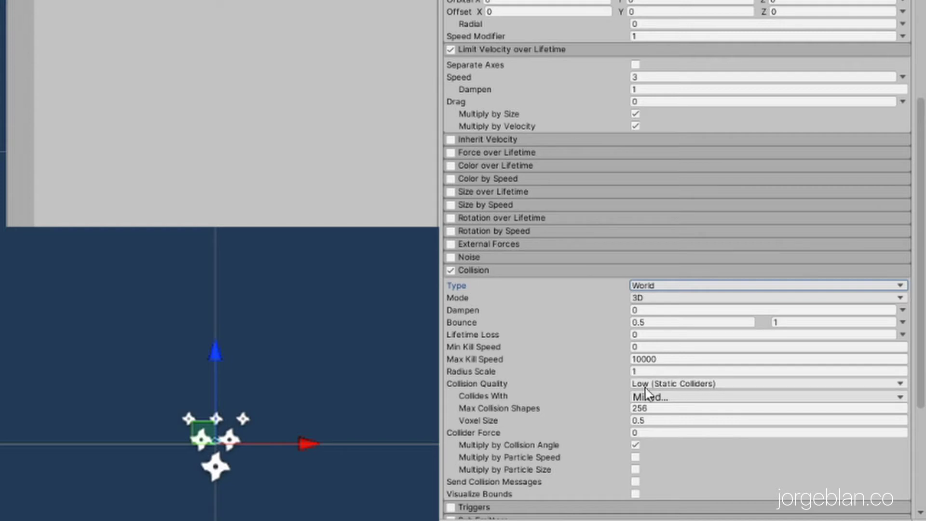
click(701, 384)
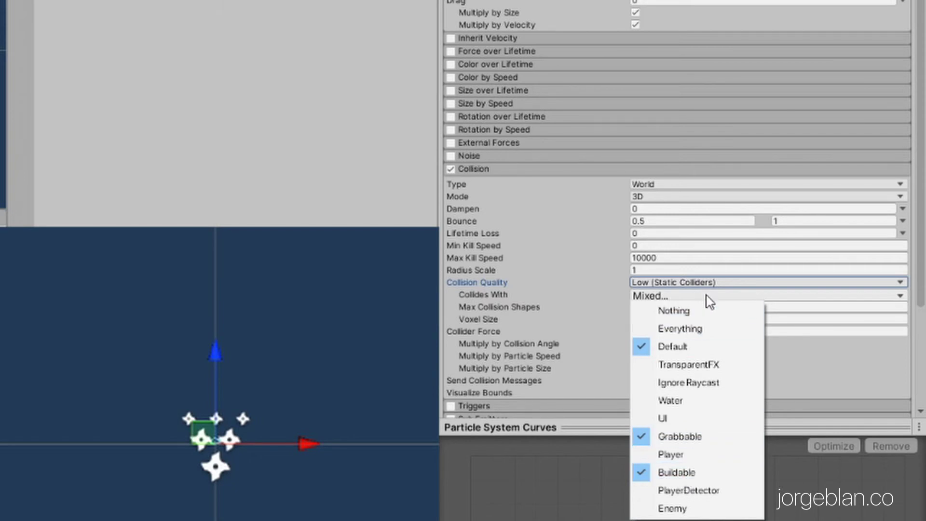
- Examine the particle system's Trails settings and the Renderer module's particle and trail materials
scroll(525, 332, down, 10)
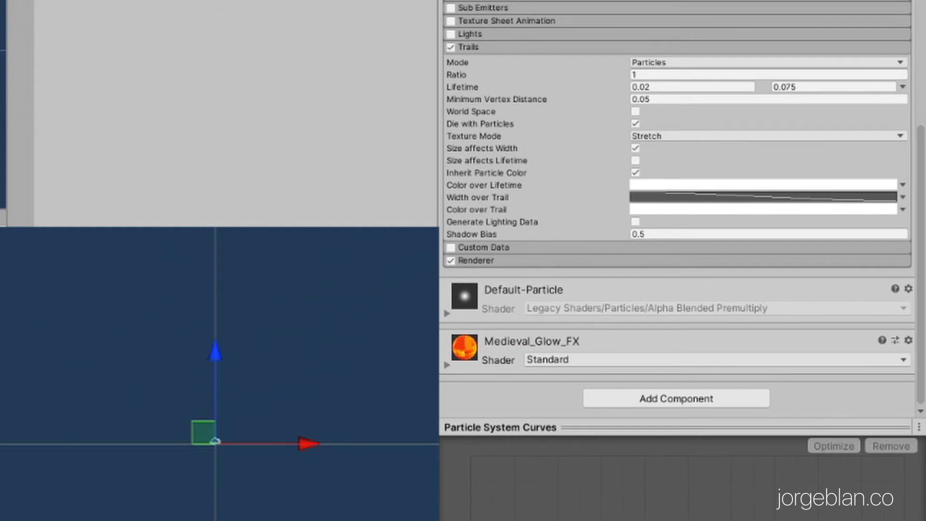
click(476, 260)
scroll(574, 290, down, 5)
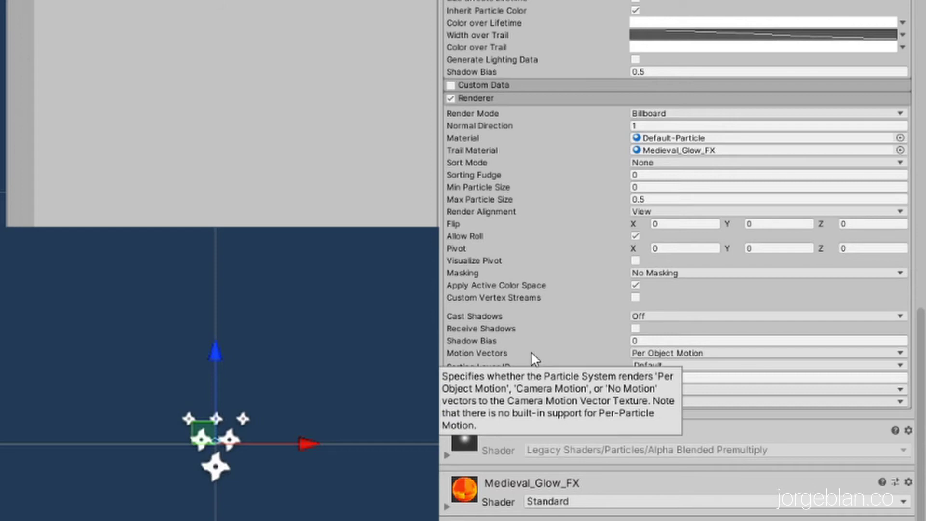
scroll(557, 242, up, 15)
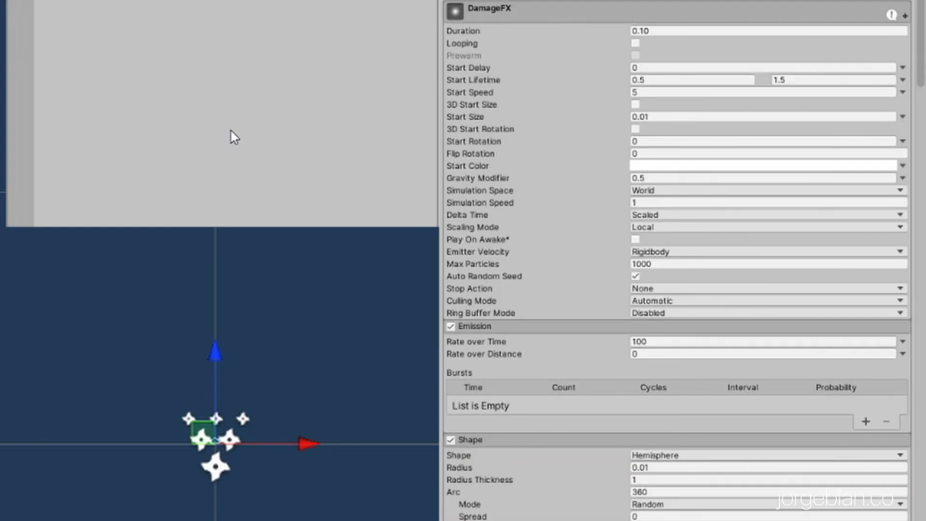
- Return to the Player prefab and inspect the Damager and Damager FX components on the right-hand Axe
click(269, 104)
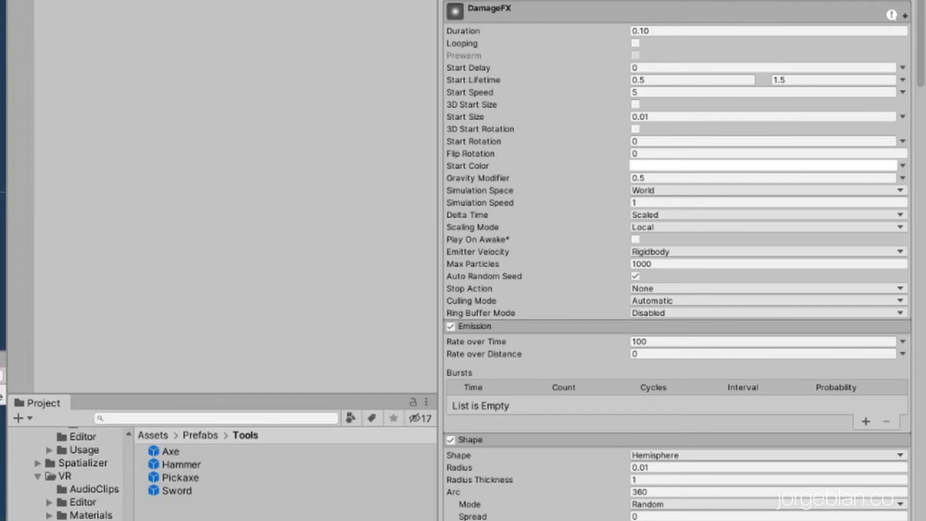
scroll(244, 227, up, 3)
scroll(230, 253, down, 3)
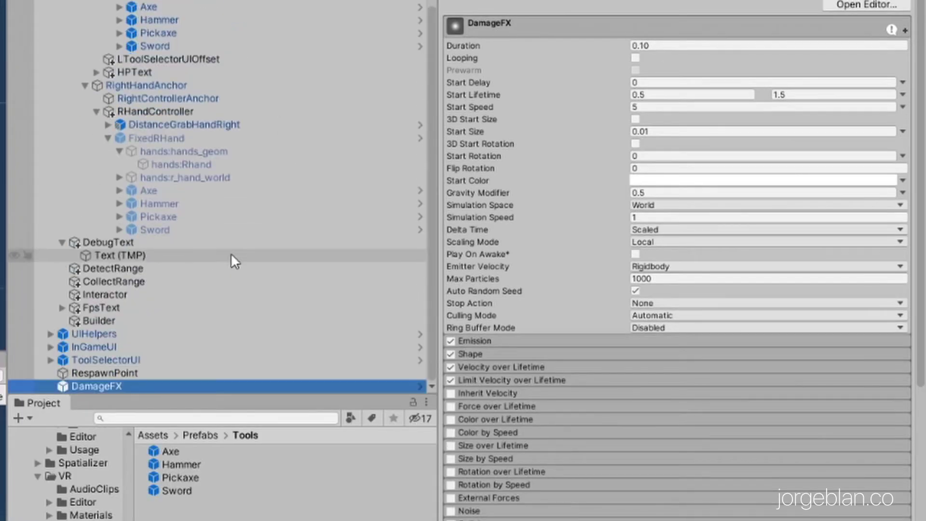
scroll(212, 313, up, 3)
click(174, 190)
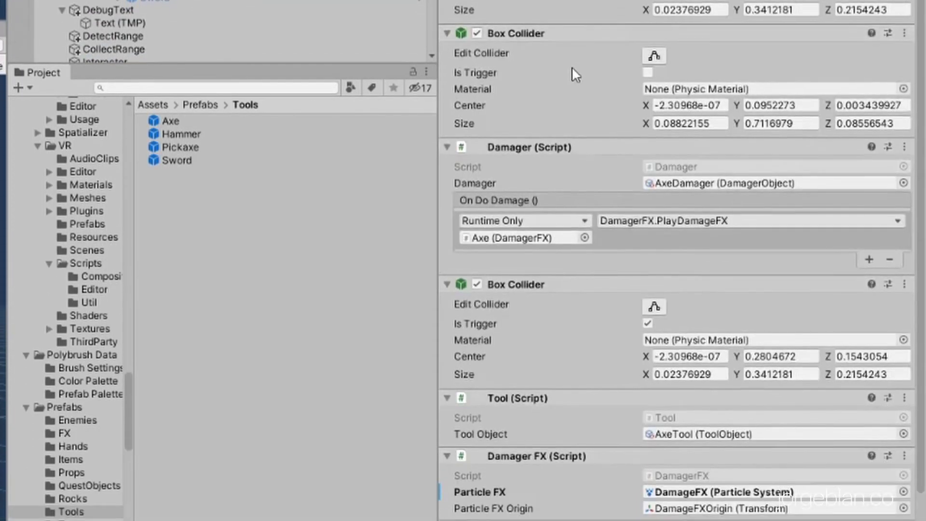
key(Down)
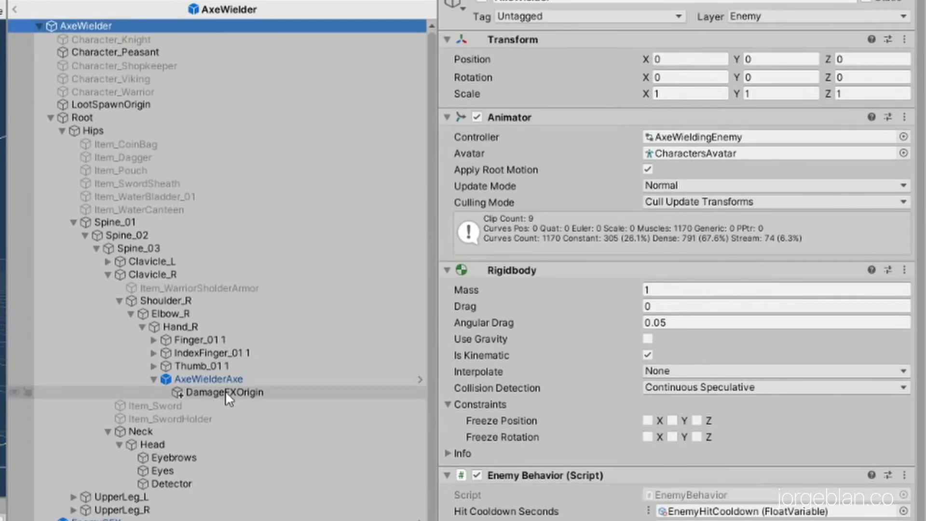
- In the AxeWielder prefab, inspect the AxeWielderAxe's damage components and the placement of its DamageFXOrigin
click(232, 380)
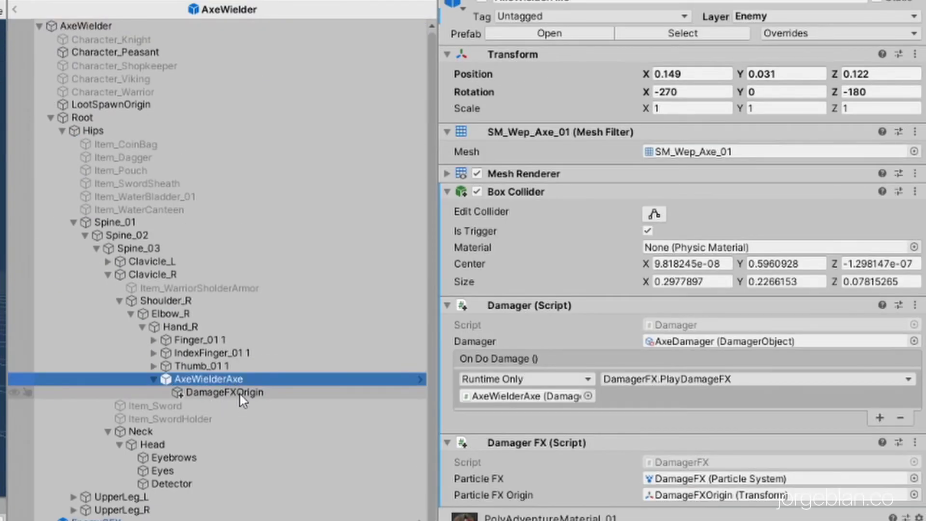
click(240, 392)
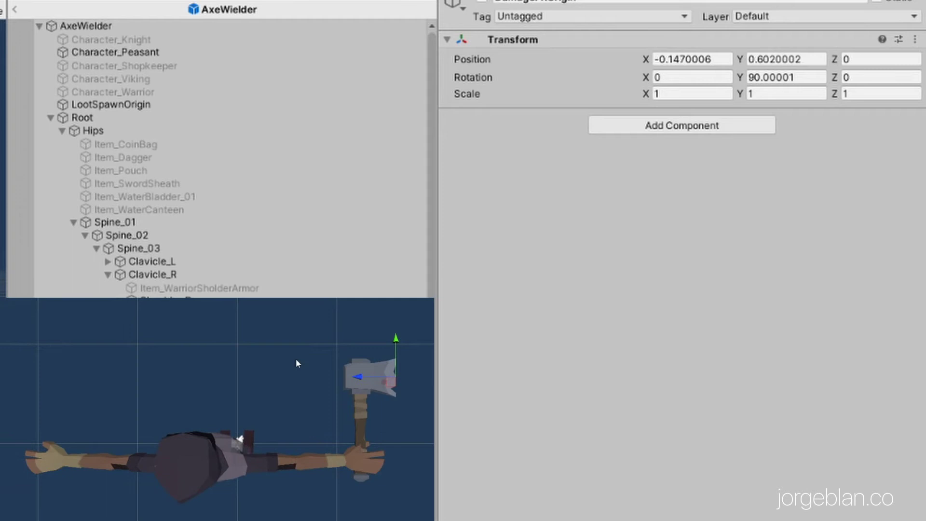
- Select the DamageFX object in the AxeWielder prefab and review its Transform, particle settings and enabled modules
scroll(217, 159, down, 1)
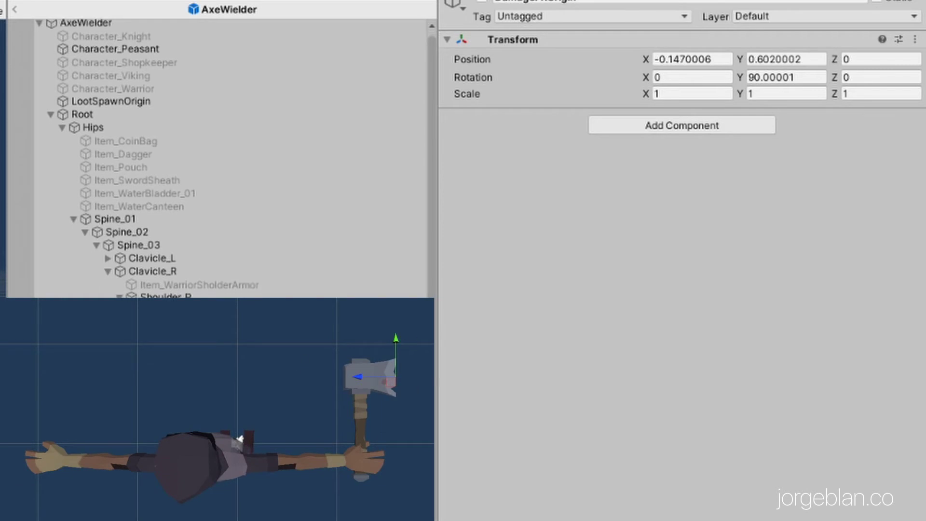
click(240, 438)
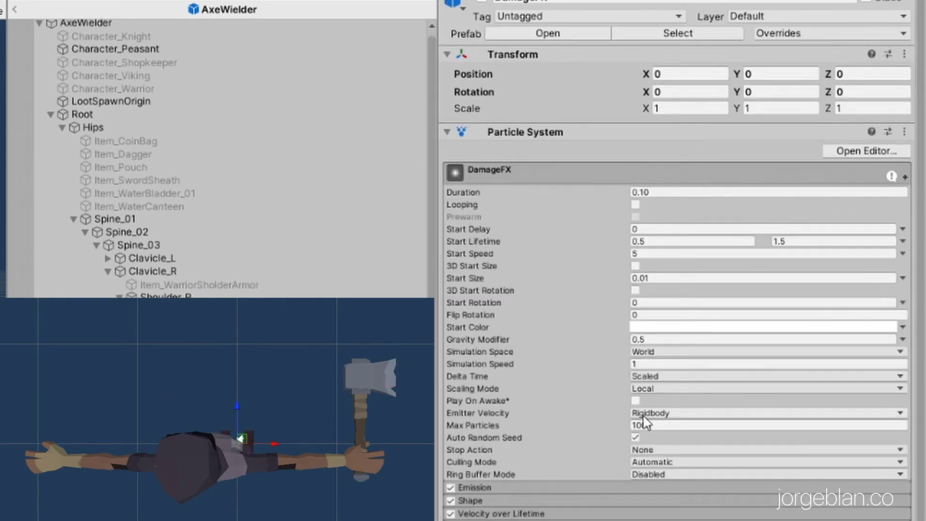
scroll(645, 423, down, 5)
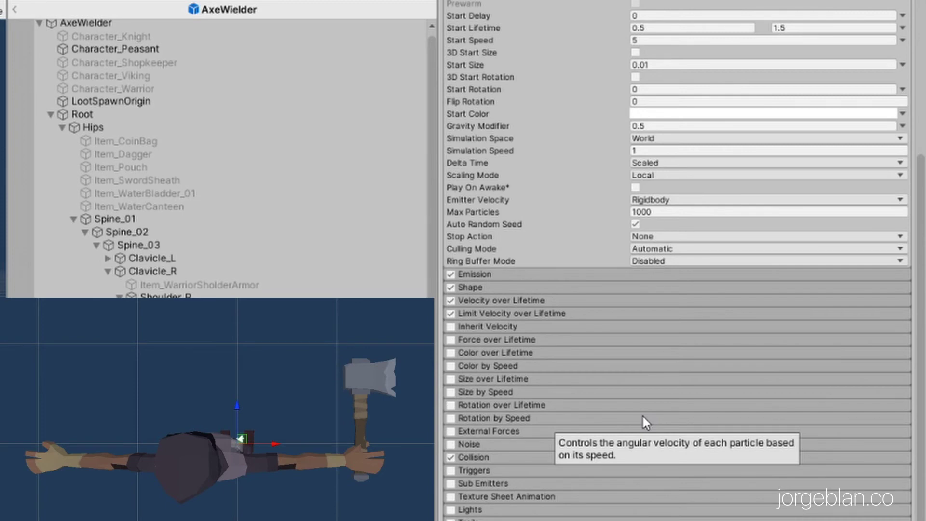
- Switch to the code editor and review the onDoDamage event field and the DoDamage and Invoke calls in Damager.cs
key(ctrl+z)
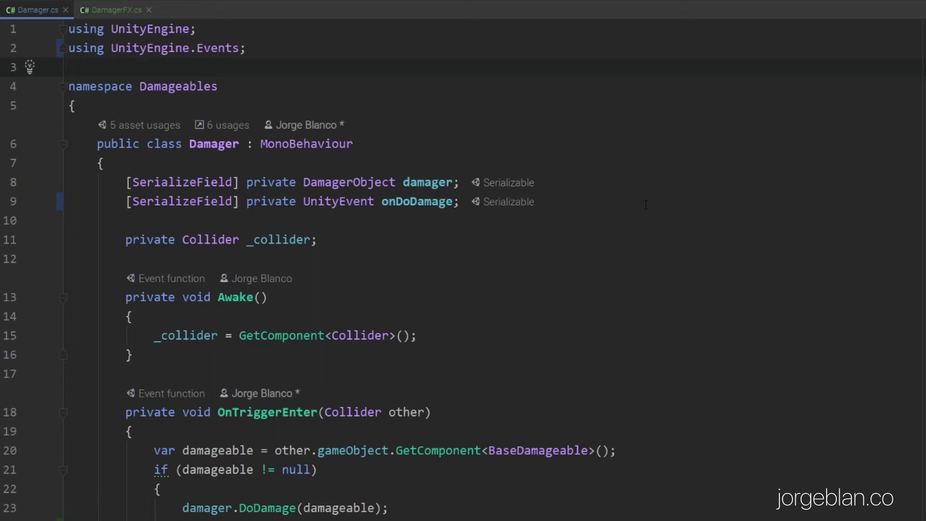
drag(459, 202, 118, 202)
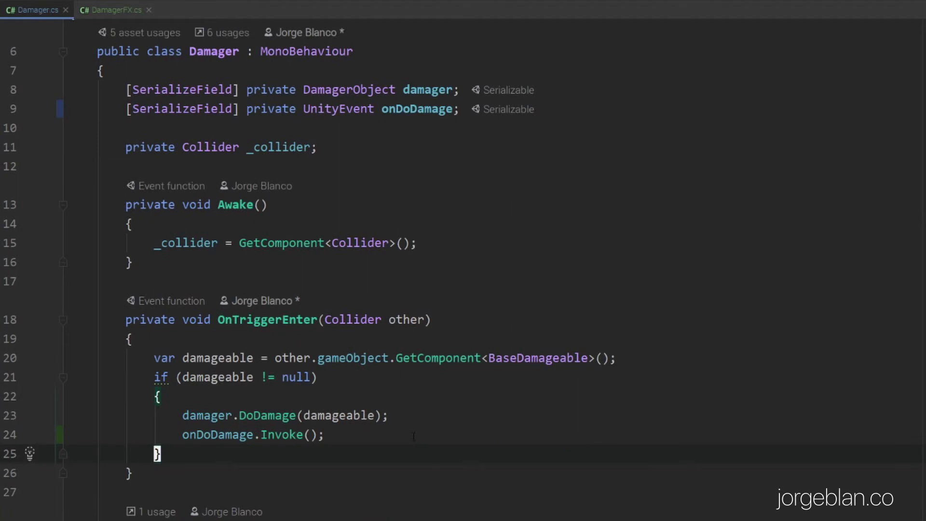
drag(389, 416, 182, 415)
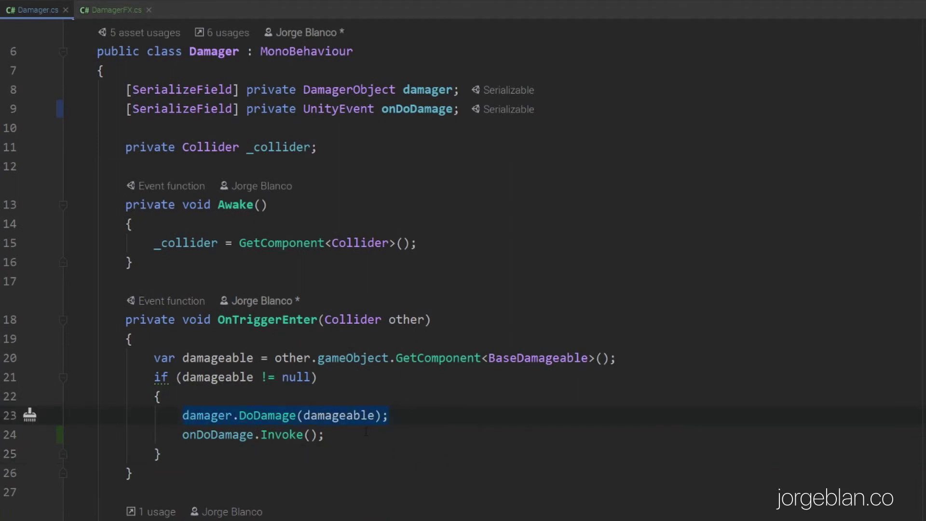
drag(361, 436, 186, 436)
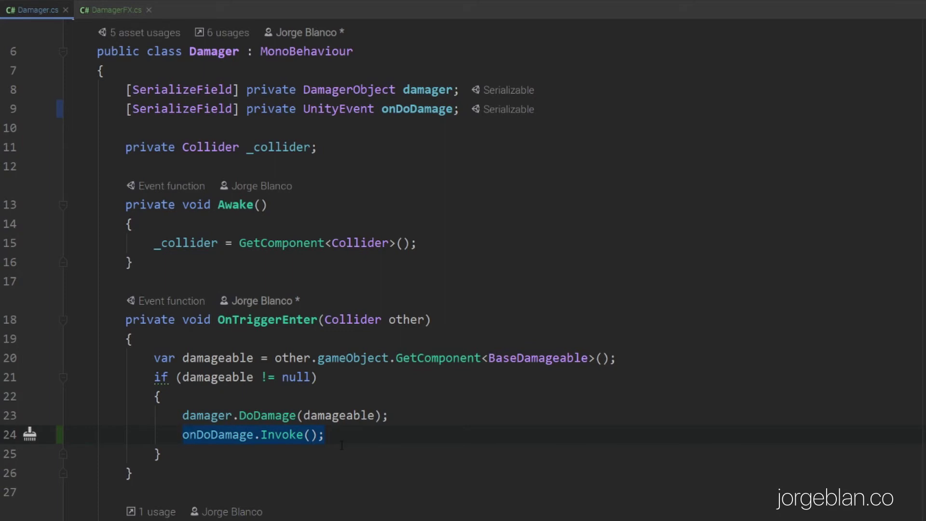
- In DamagerFX.cs, review the particleFX, particleFXOrigin and _hasParticleSystem fields and the Awake method's null check
key(ctrl+Tab)
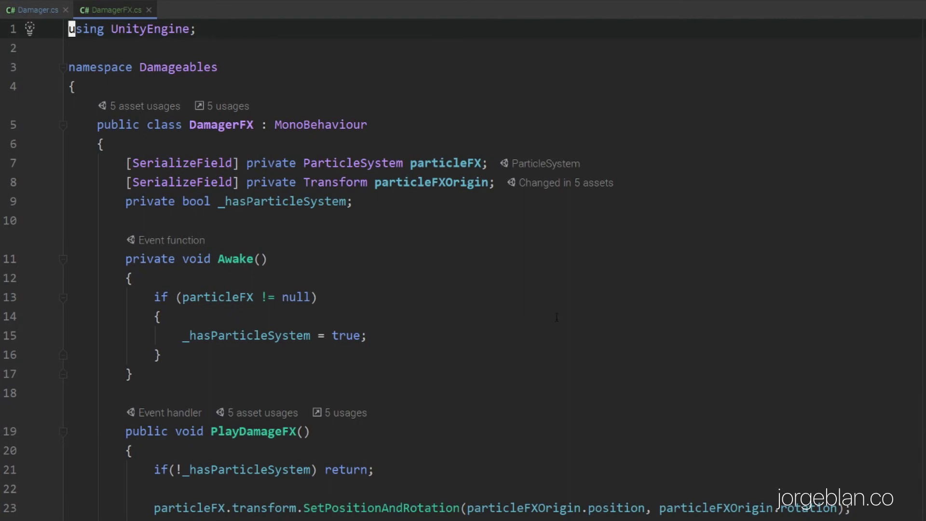
drag(112, 162, 489, 183)
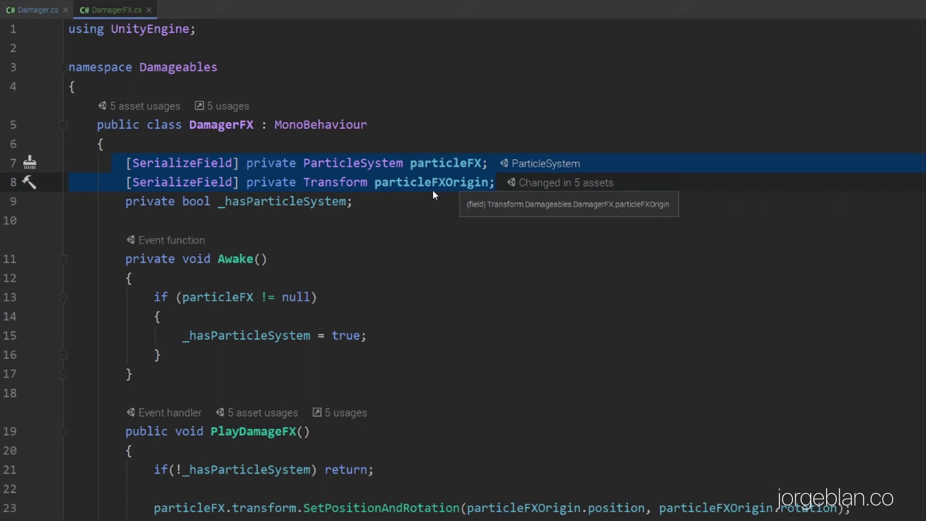
key(Down)
key(shift+Home)
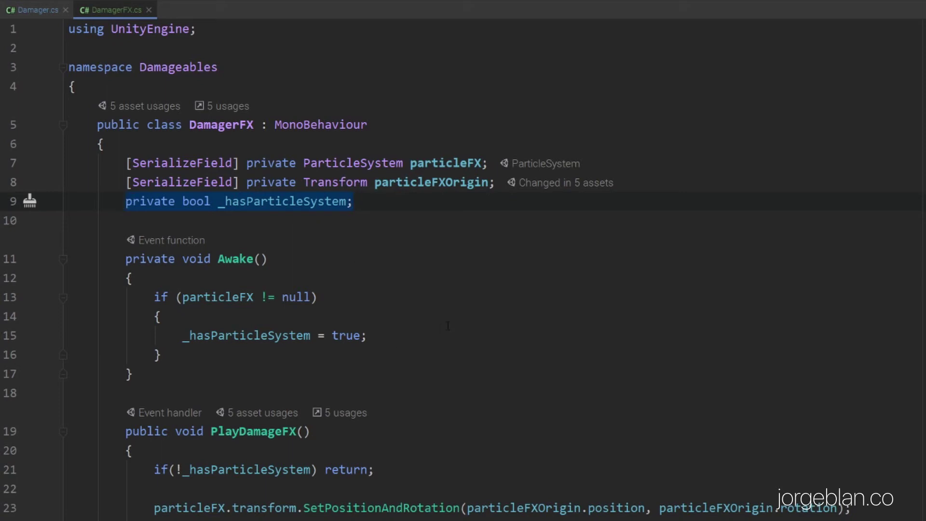
drag(125, 259, 170, 369)
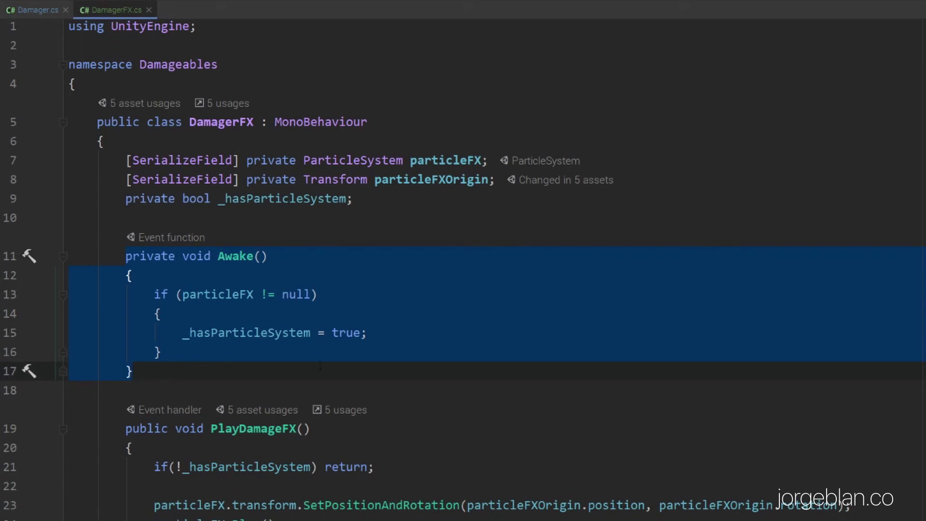
click(375, 332)
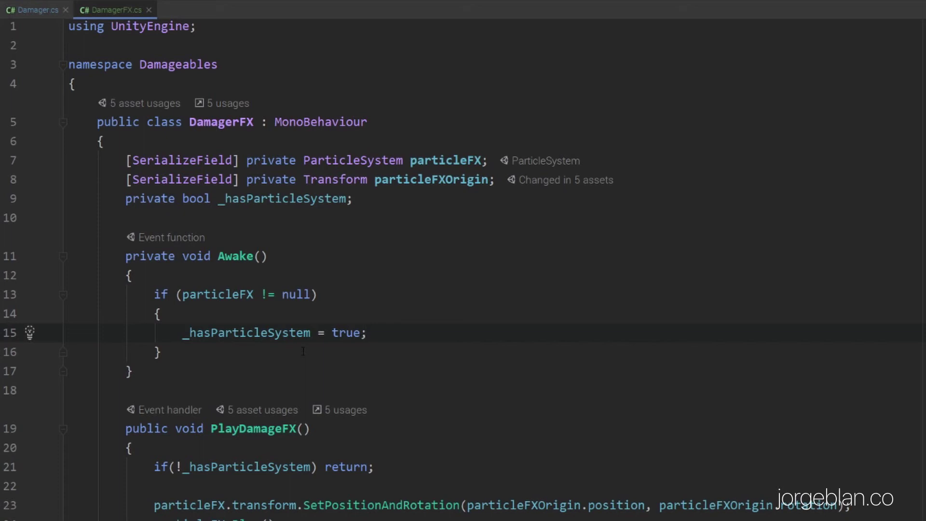
- Highlight the whole PlayDamageFX method in DamagerFX.cs
click(246, 499)
key(ctrl+w)
key(ctrl+w)
key(ctrl+w)
key(ctrl+w)
key(ctrl+w)
key(ctrl+w)
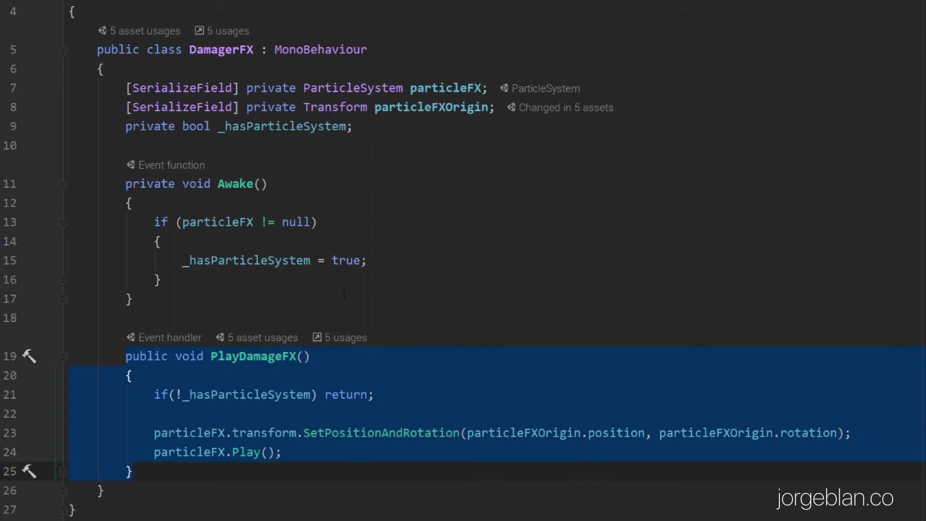
- Examine the PlayDamageFX statements one by one: the _hasParticleSystem early return, the SetPositionAndRotation call and particleFX.Play()
click(295, 394)
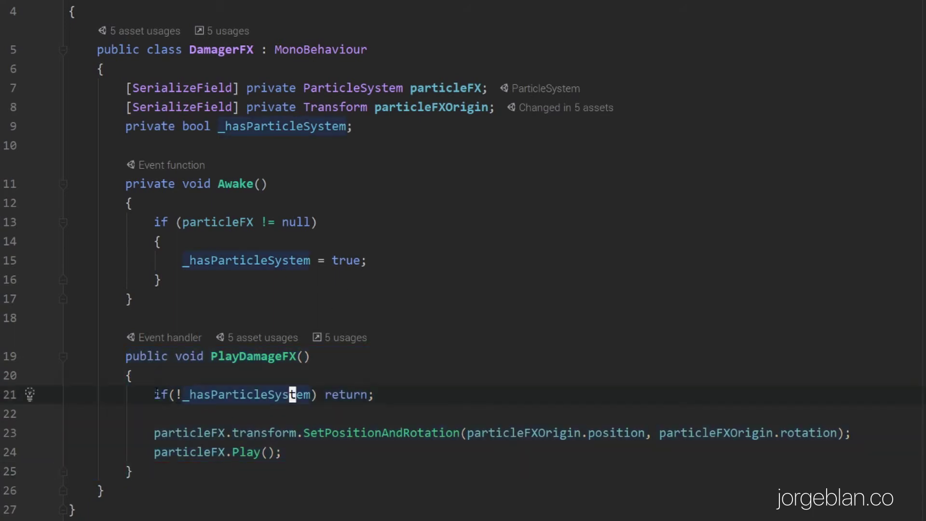
drag(153, 394, 381, 394)
key(shift+Left)
click(150, 433)
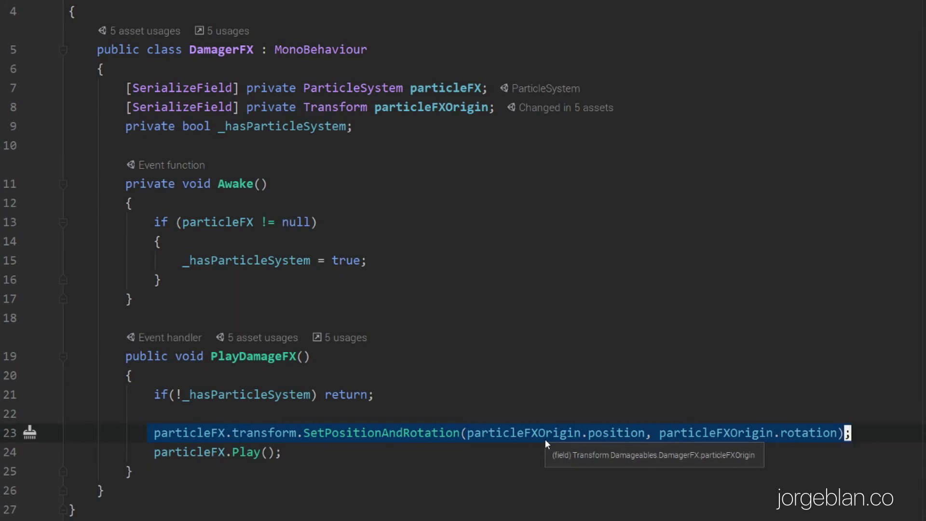
key(Down)
key(shift+Home)
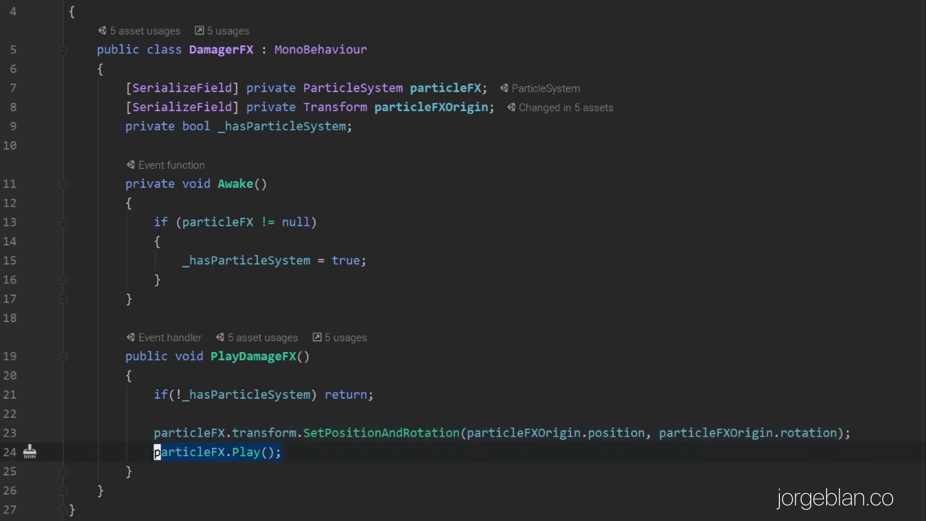